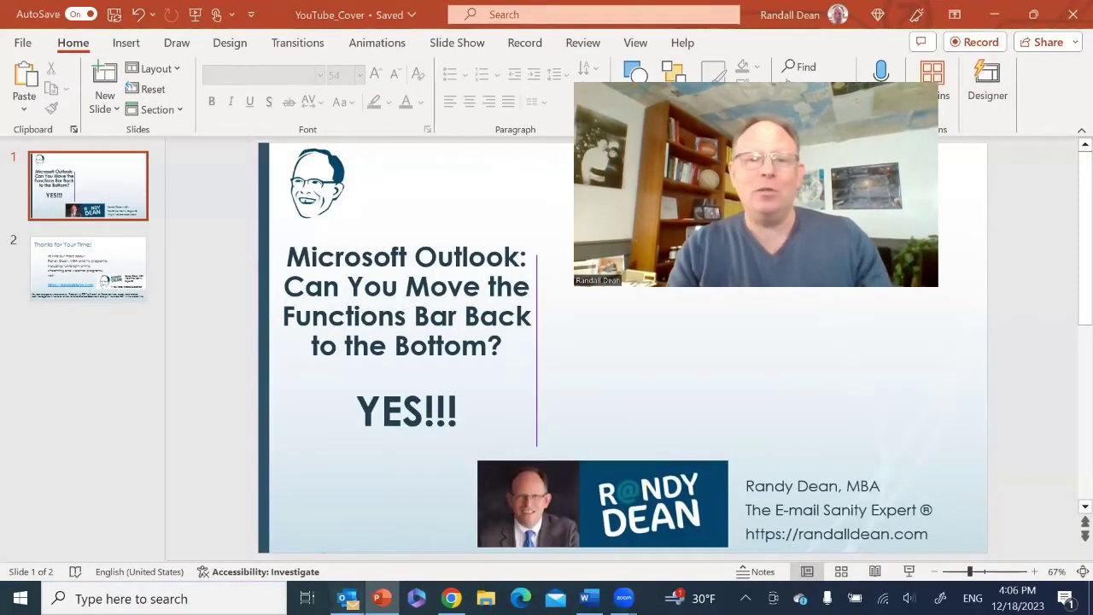
Step: Enable 'Show Apps in Outlook' in the Advanced options and confirm with OK
click(347, 598)
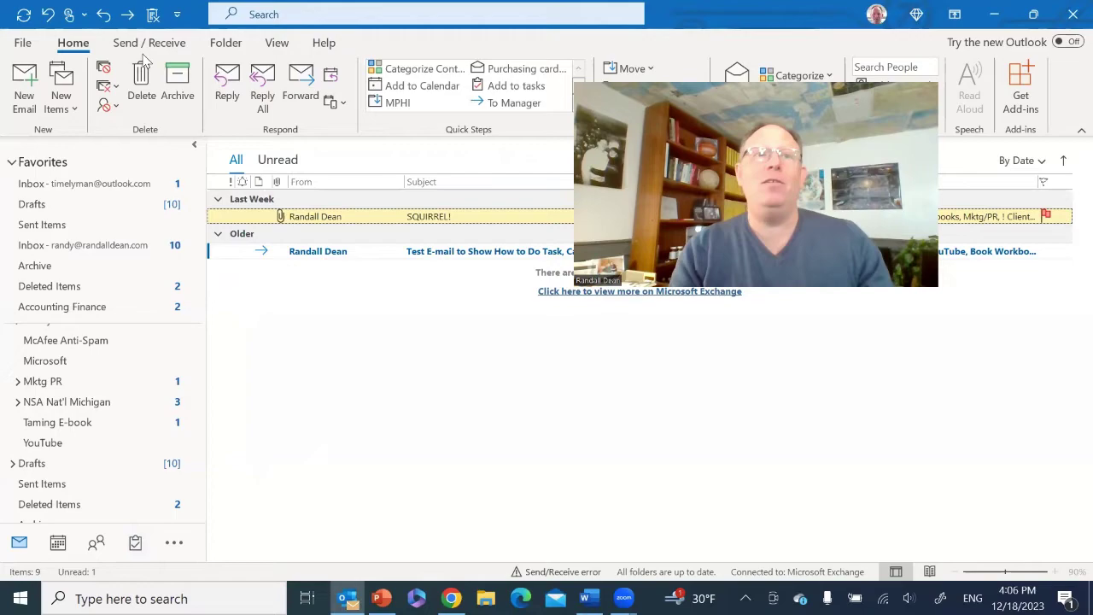
click(23, 42)
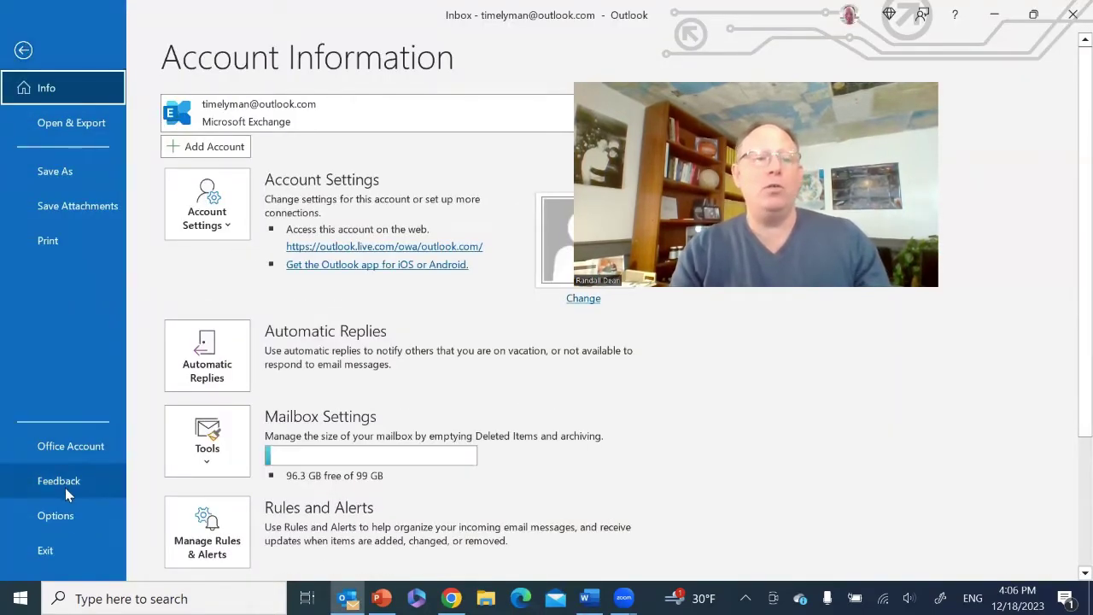
click(68, 517)
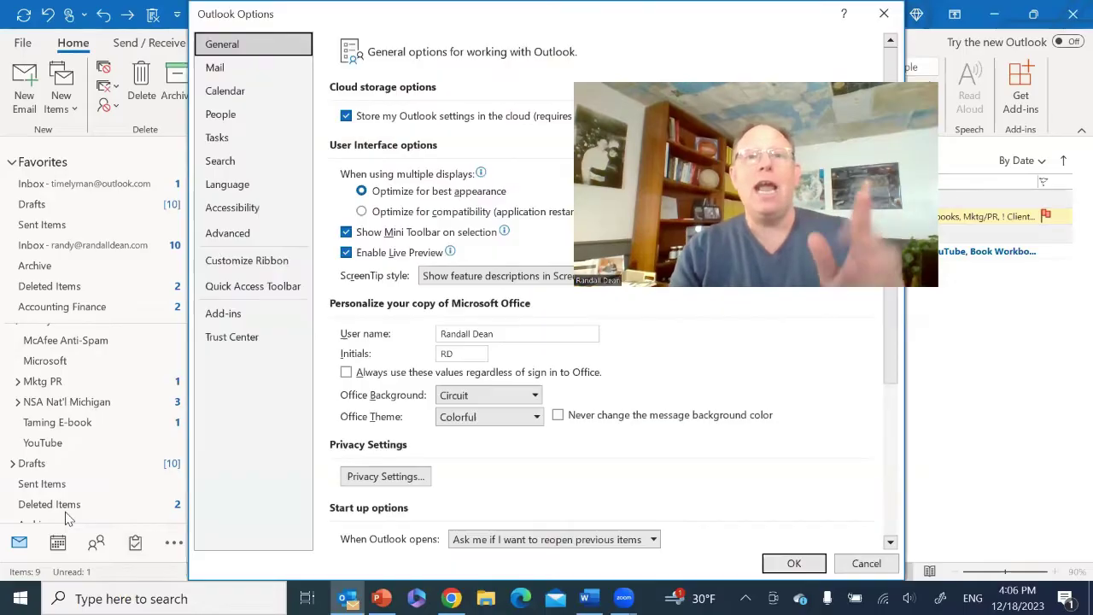
click(226, 237)
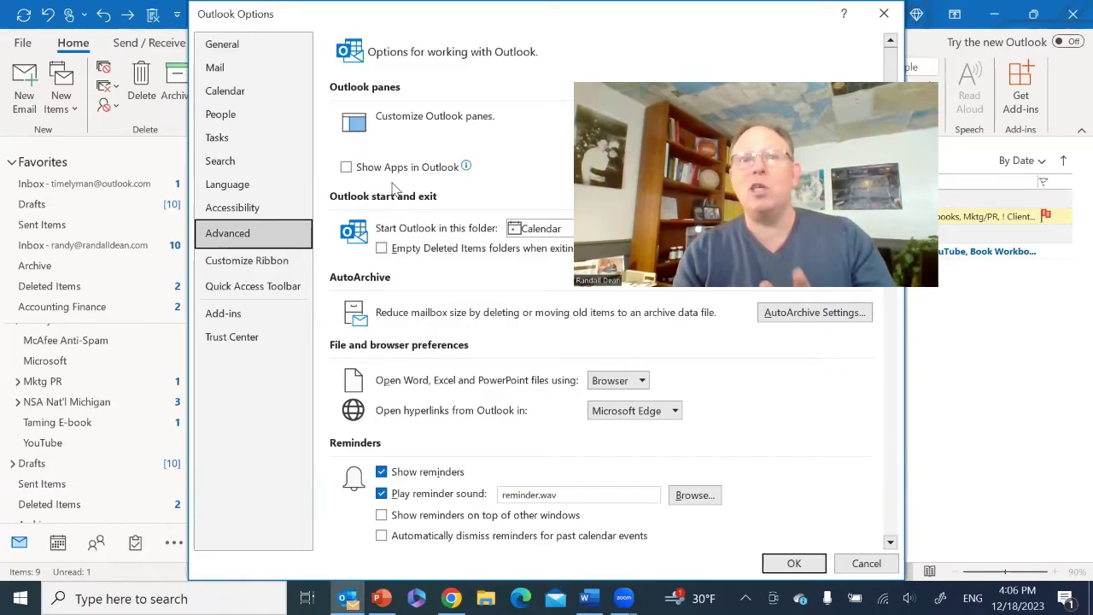
click(346, 168)
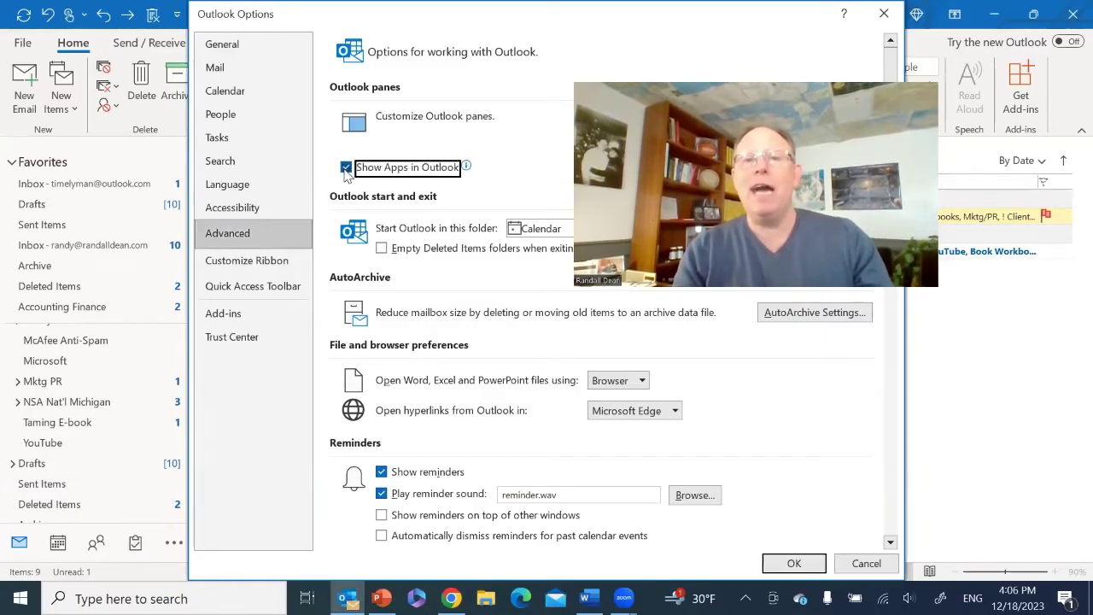
click(792, 565)
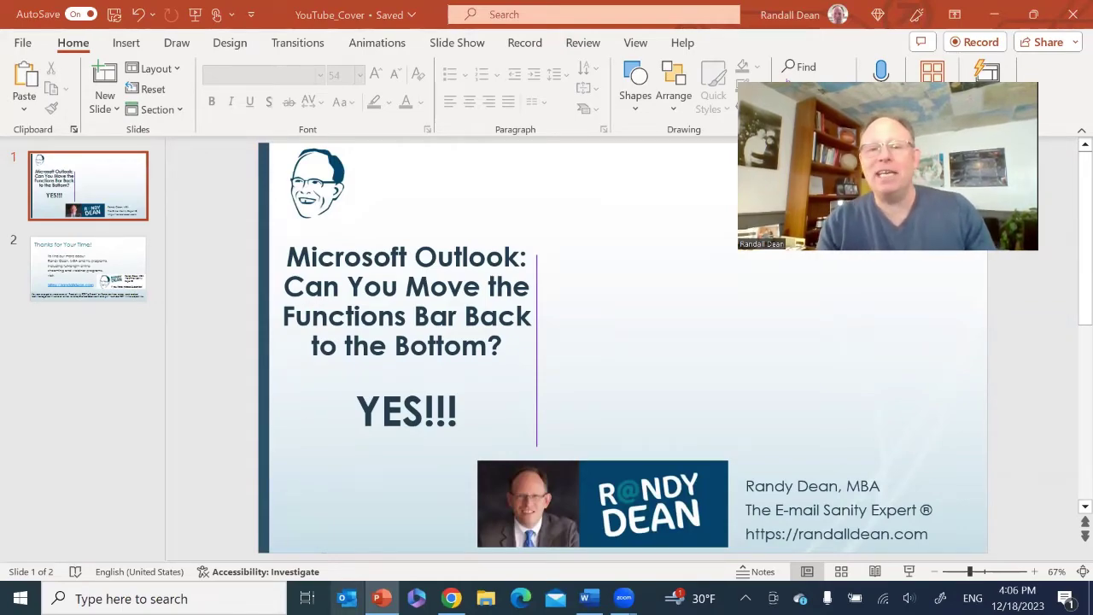
Step: Relaunch Outlook from the taskbar to show the December 17–23, 2023 calendar with the left apps bar
click(346, 598)
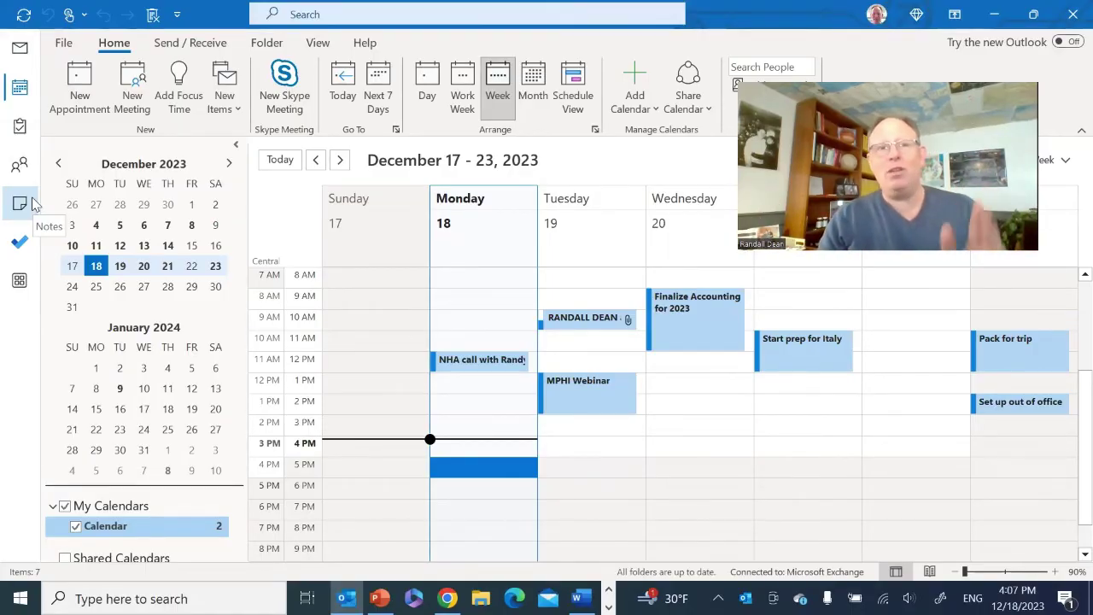
Step: Uncheck 'Store my Outlook settings in the cloud' in General options, apply, and close Outlook
click(63, 45)
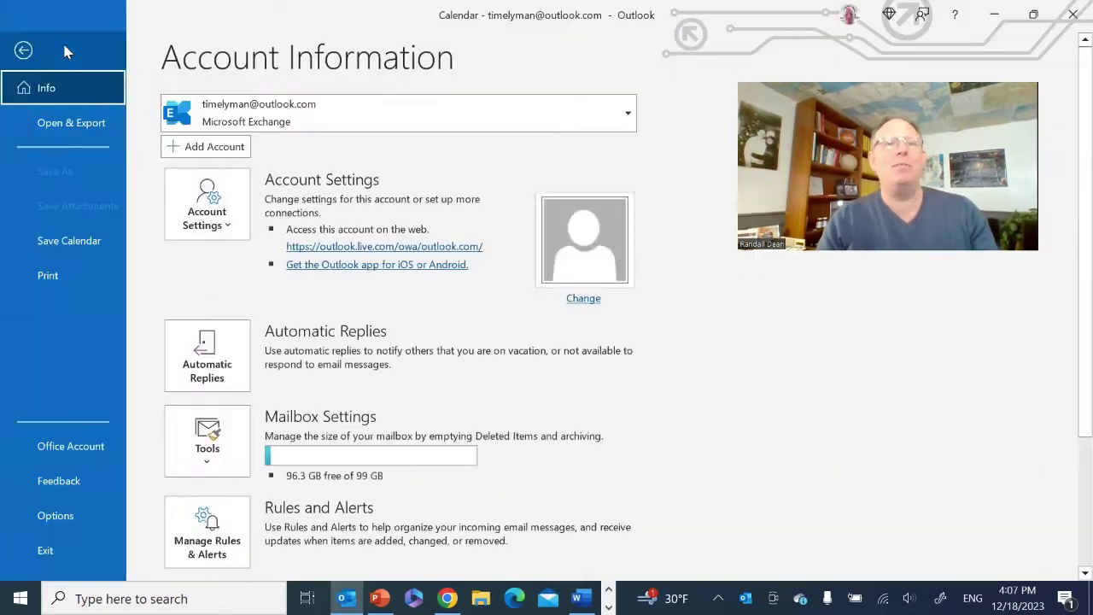
click(55, 515)
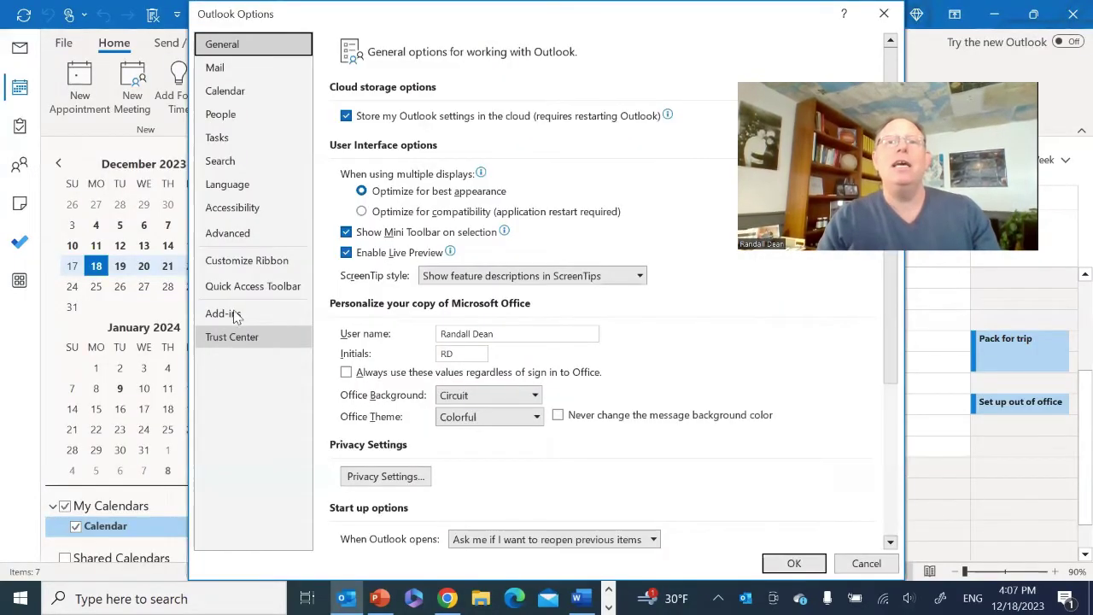
click(347, 117)
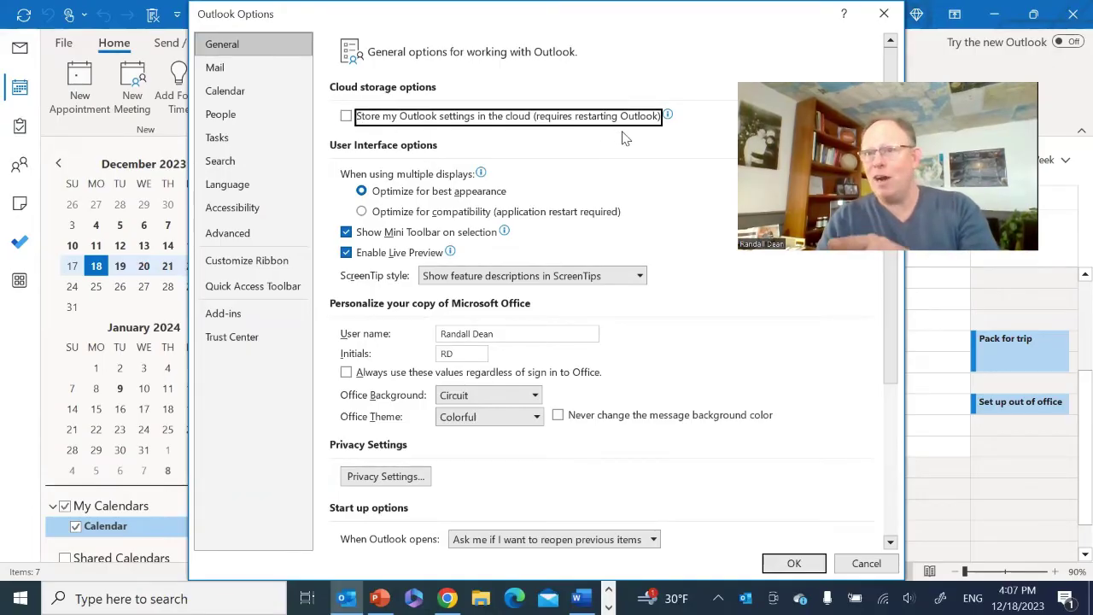
click(777, 564)
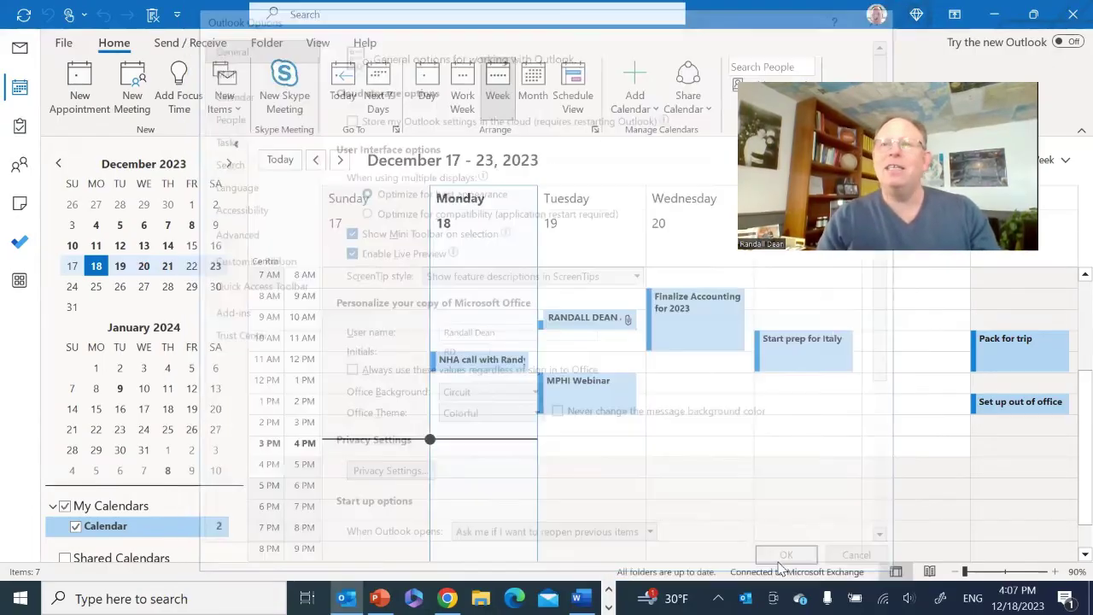
click(1070, 15)
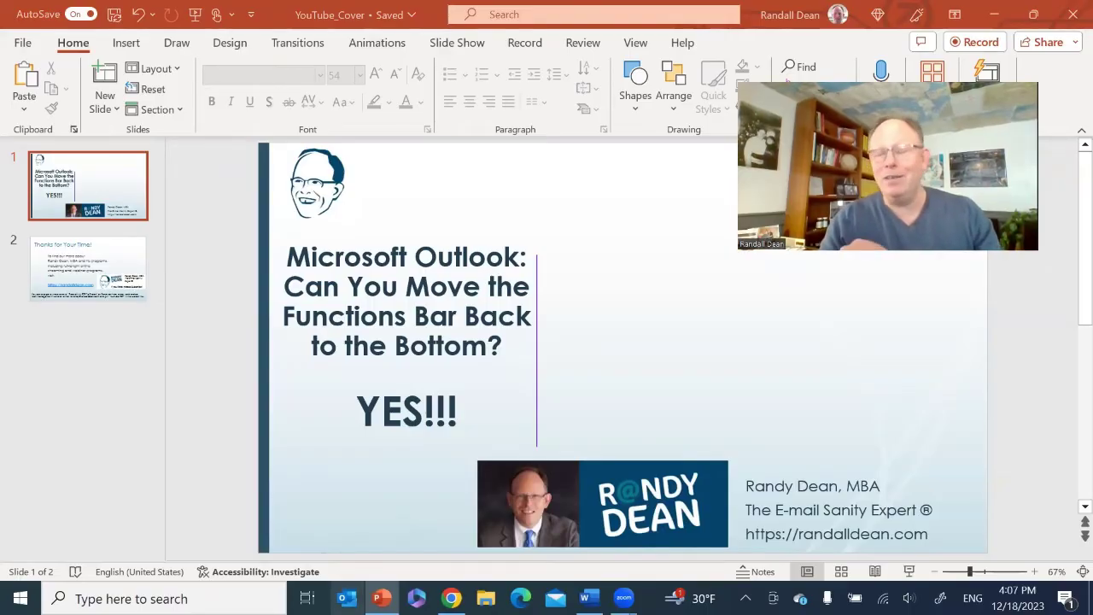
Step: Relaunch Outlook from the taskbar, opening the December 17–23, 2023 week with bottom app icons
click(346, 598)
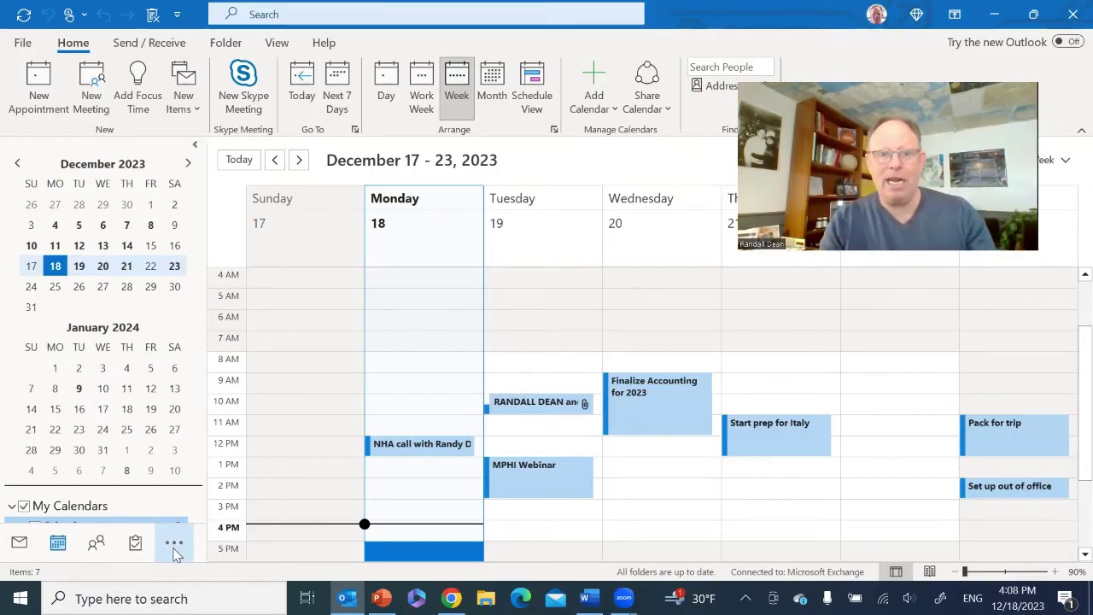
Step: Open the '...' menu in the bottom bar to list Notes, Folders, Shortcuts and Navigation Options
click(173, 551)
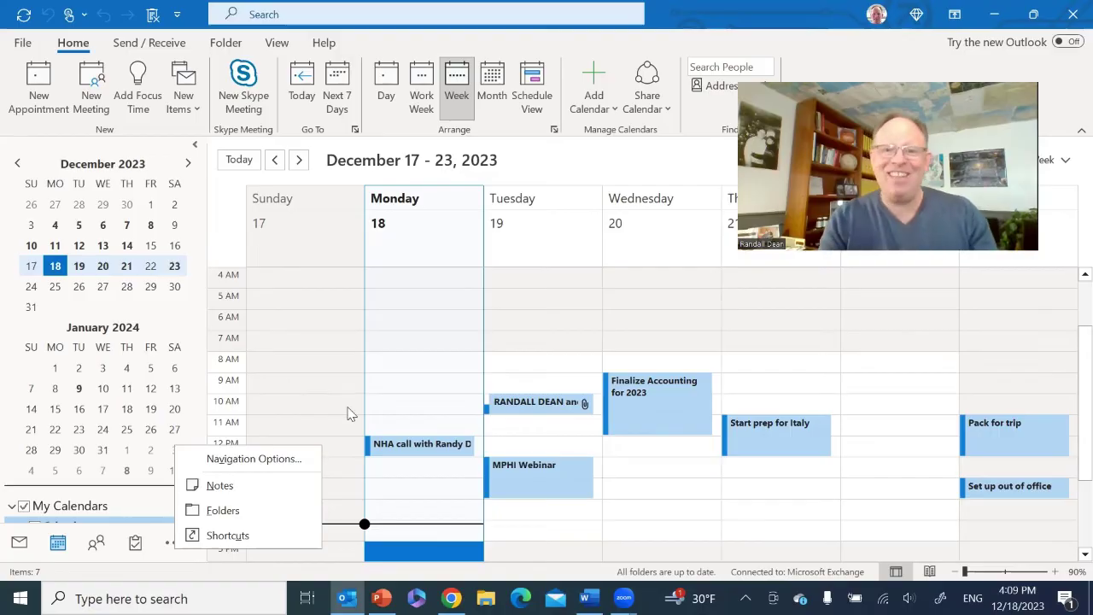
Step: Switch to PowerPoint and select slide 2, the 'Thanks for Your Time!' slide
click(381, 598)
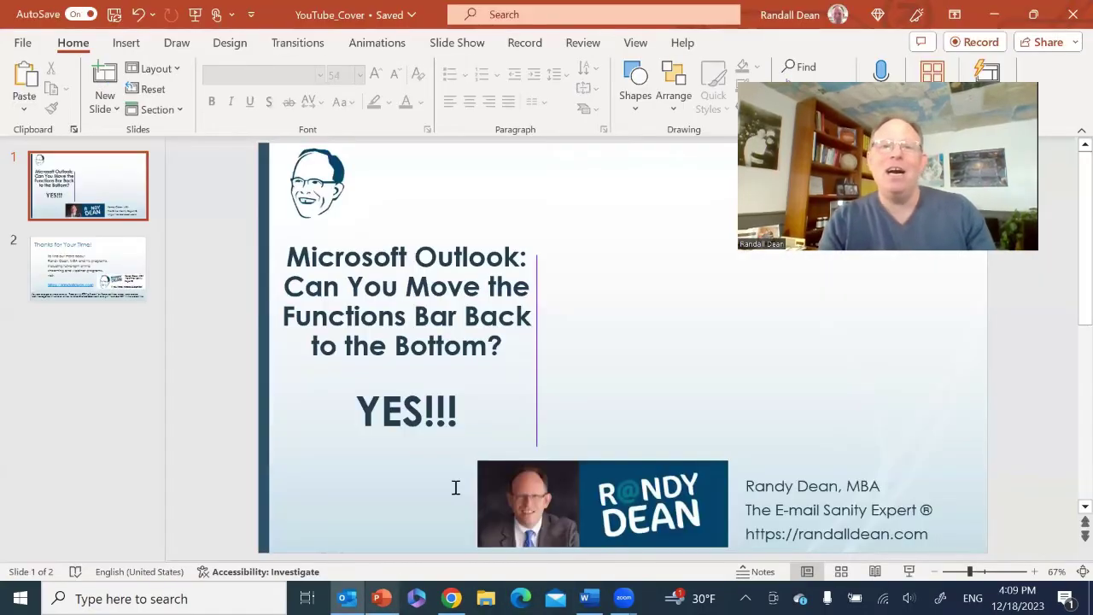
click(62, 256)
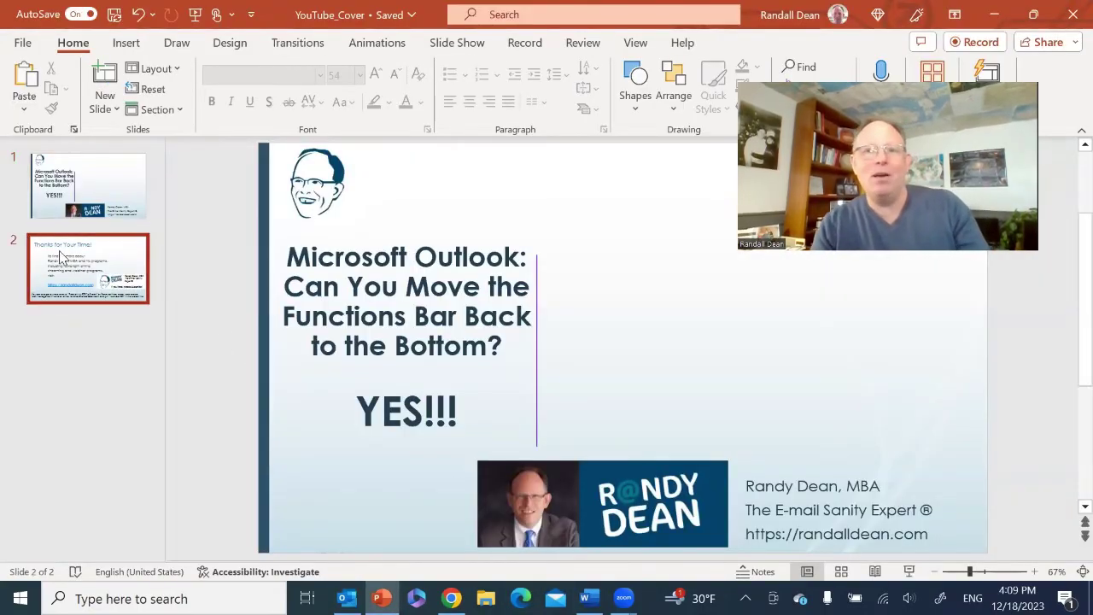